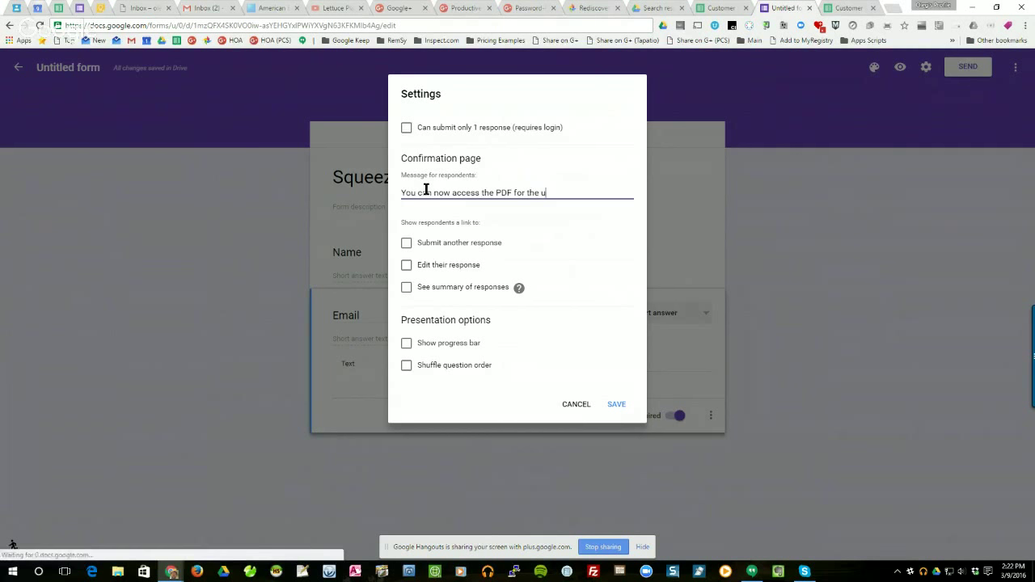
Complete the confirmation message with the upcoming Webinar PDF's Drive URL and save it.
{"action": "type", "text": "Web"}
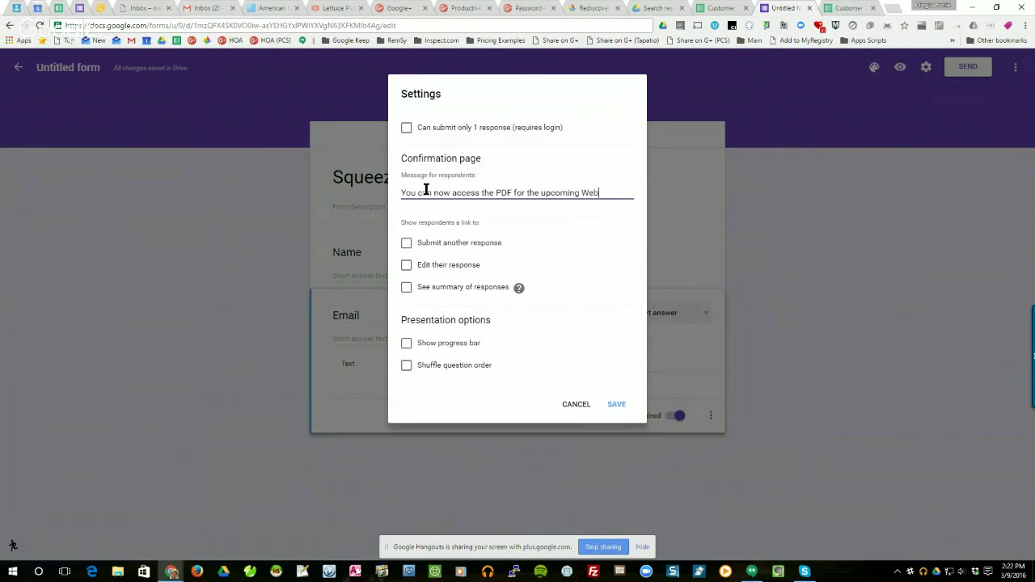
{"action": "type", "text": "inar at URL"}
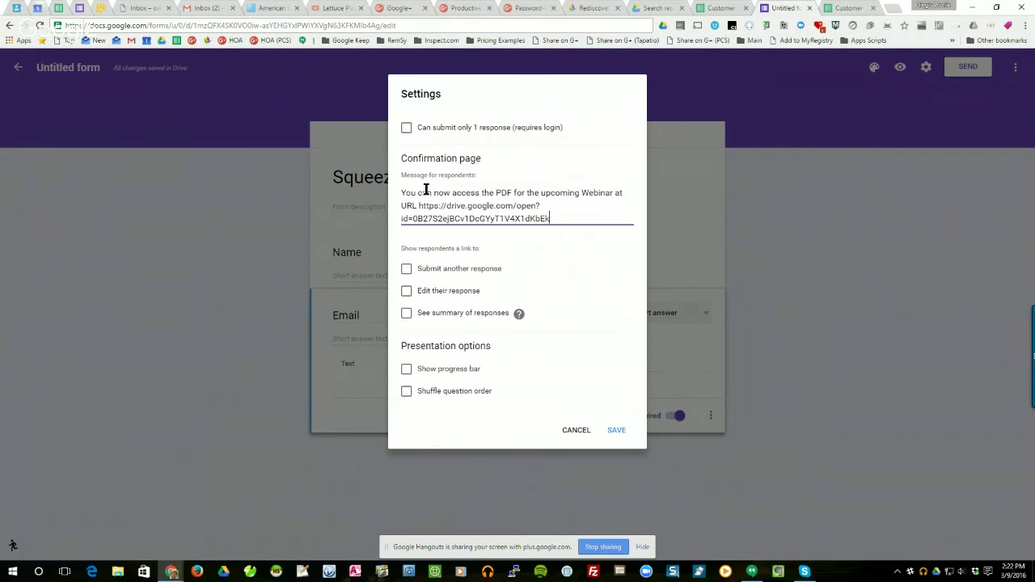
{"action": "left_click", "coordinate": [615, 433]}
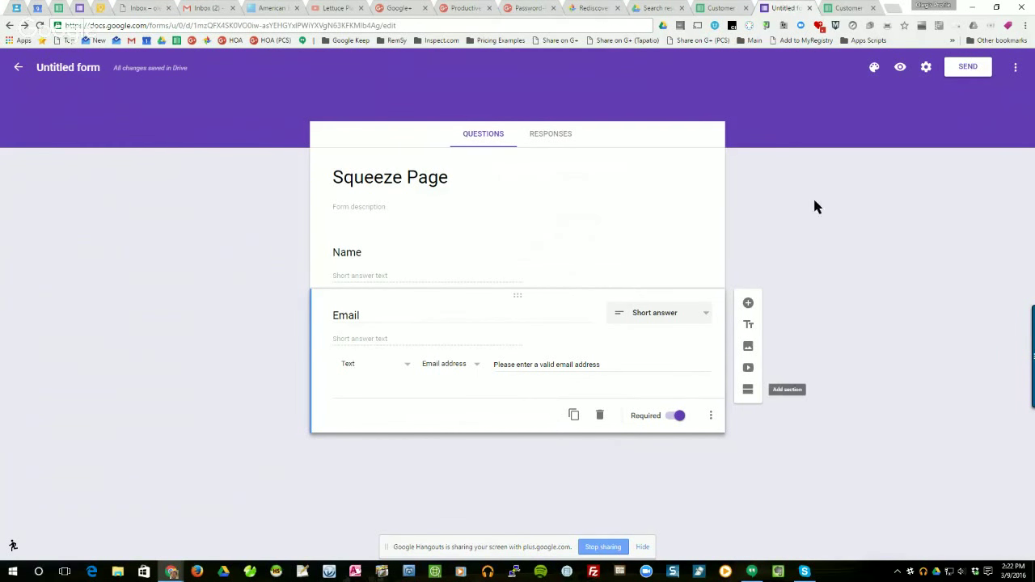
Preview the live Squeeze Page form, close the preview, and bring up the theme colour palette.
{"action": "left_click", "coordinate": [899, 68]}
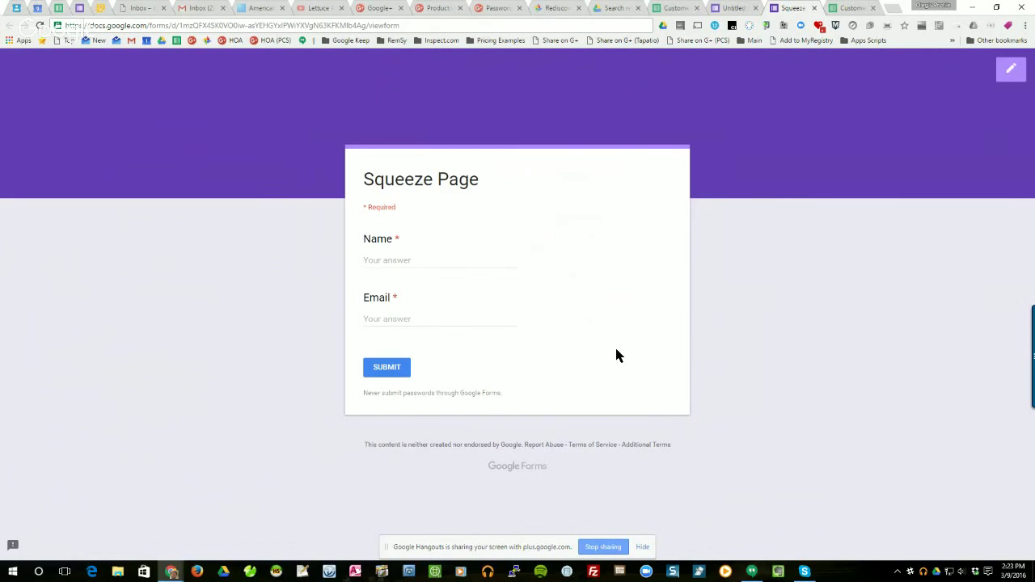
{"action": "left_click", "coordinate": [814, 8]}
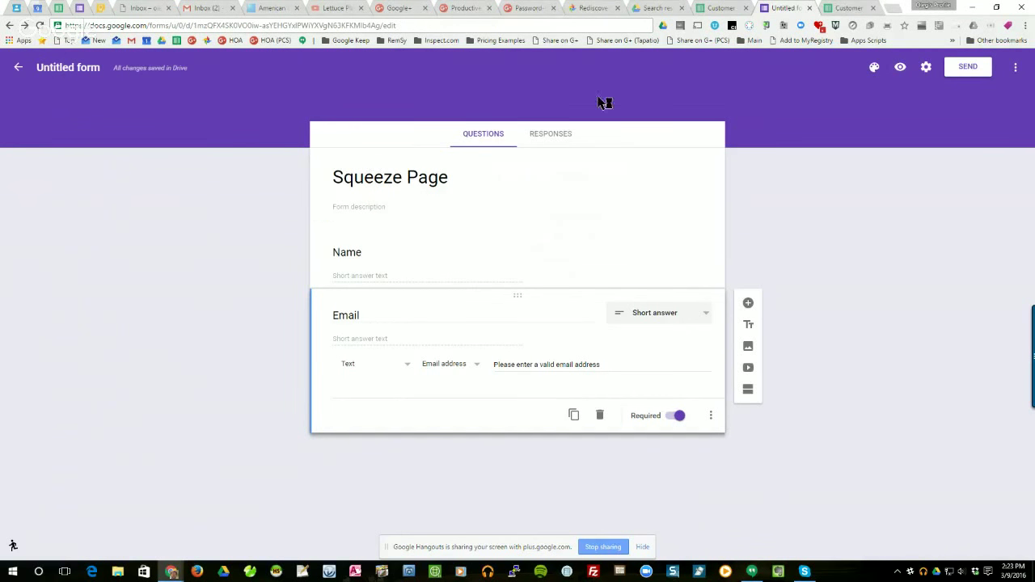
{"action": "left_click", "coordinate": [874, 69]}
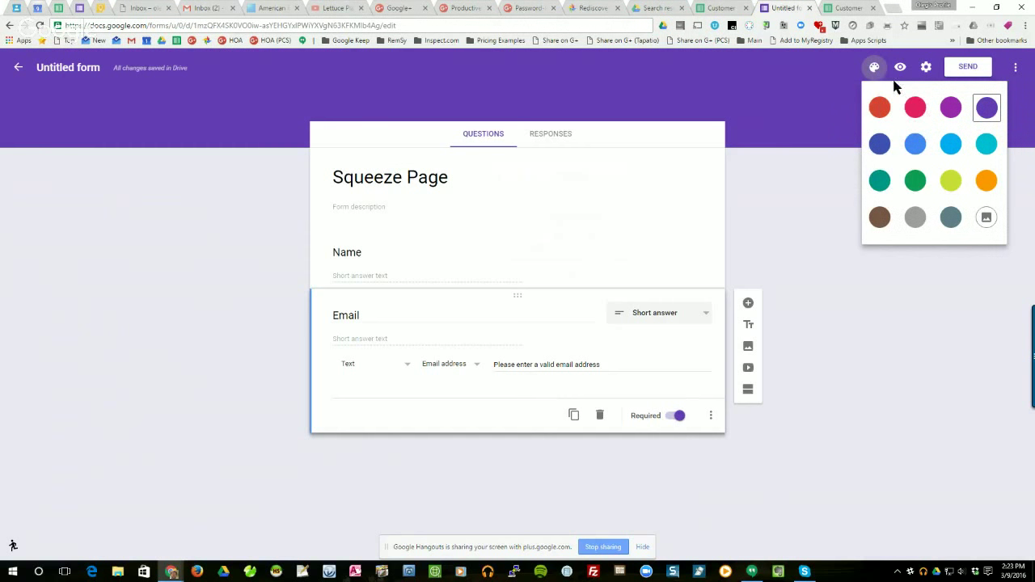
Apply the Wedding category's champagne-glasses image as the form's header theme.
{"action": "left_click", "coordinate": [986, 218]}
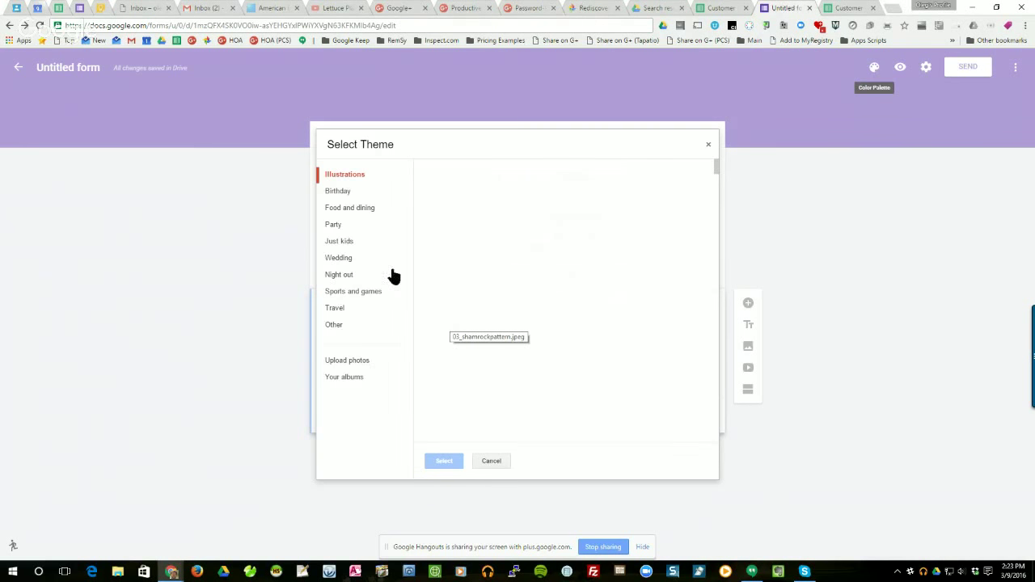
{"action": "left_click", "coordinate": [343, 257]}
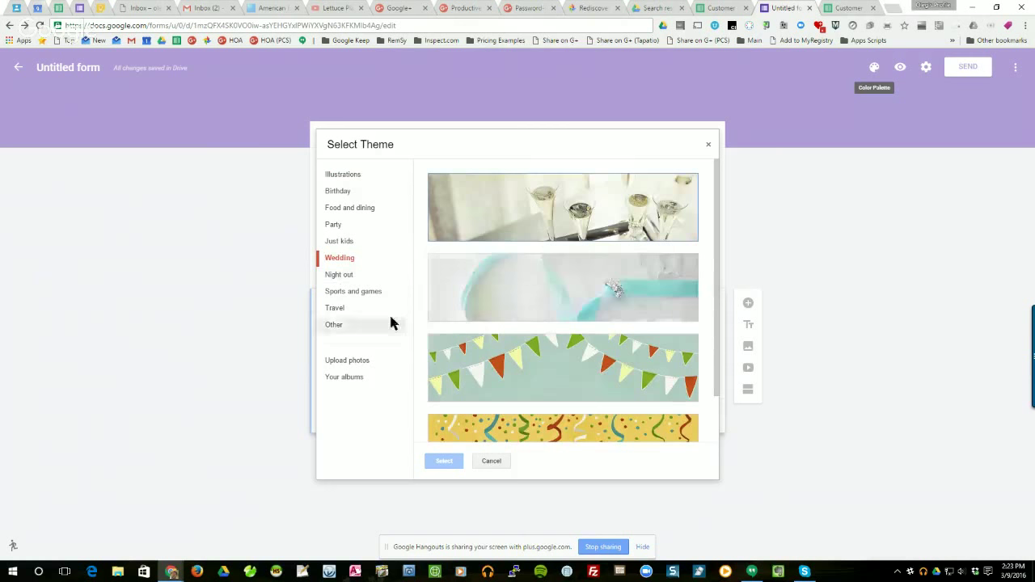
{"action": "left_click", "coordinate": [525, 221]}
{"action": "left_click", "coordinate": [444, 461]}
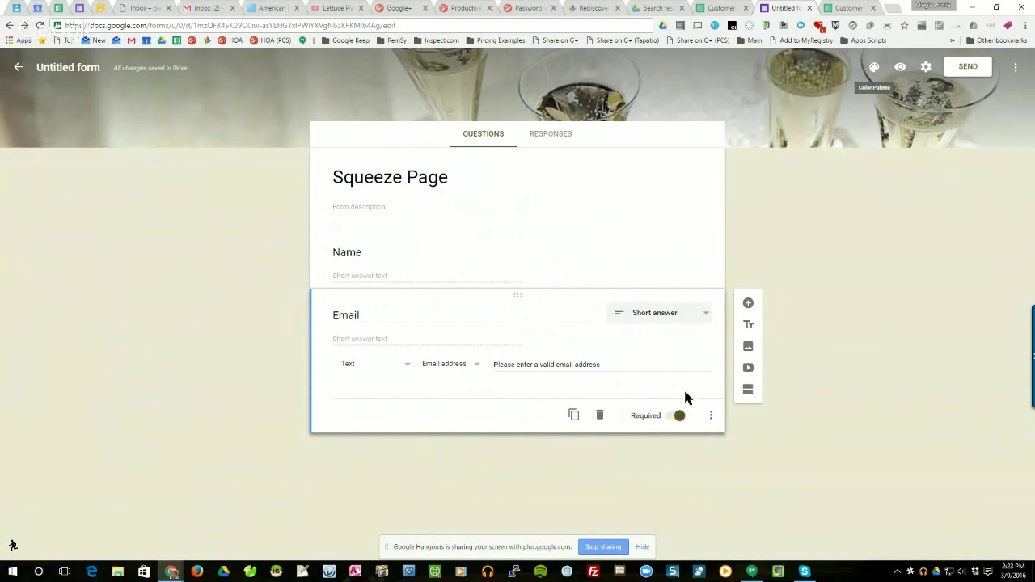
Submit a test response on the live form, entering a test name and email address.
{"action": "left_click", "coordinate": [900, 66]}
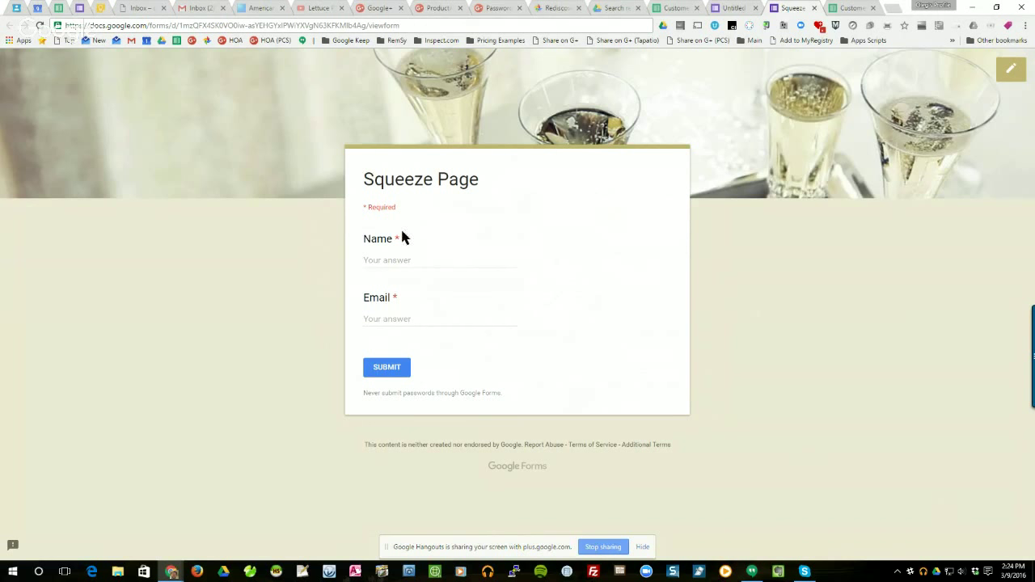
{"action": "left_click", "coordinate": [405, 260]}
{"action": "type", "text": "Oleg"}
{"action": "left_click", "coordinate": [398, 321]}
{"action": "left_click", "coordinate": [398, 372]}
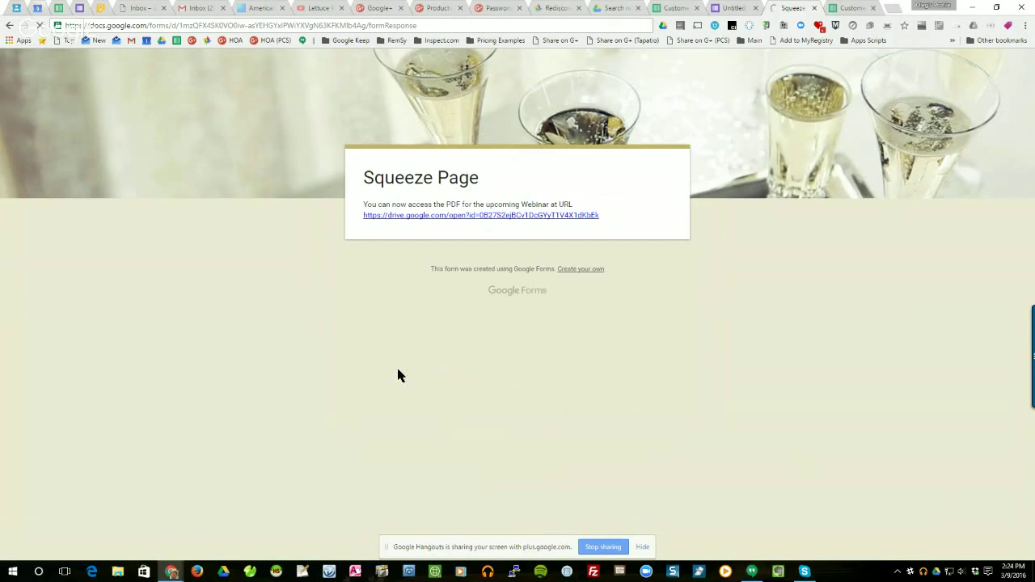
Open zoe7gift.pdf in Google Drive's viewer from the confirmation page link.
{"action": "left_click", "coordinate": [549, 216]}
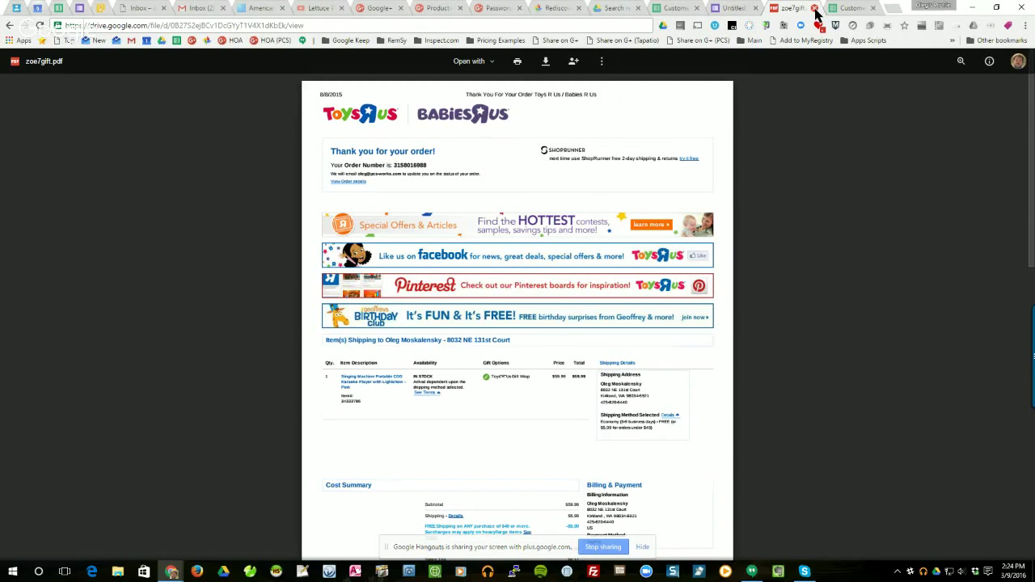
Return to the form editor and clear the old confirmation message in Settings.
{"action": "left_click", "coordinate": [814, 8]}
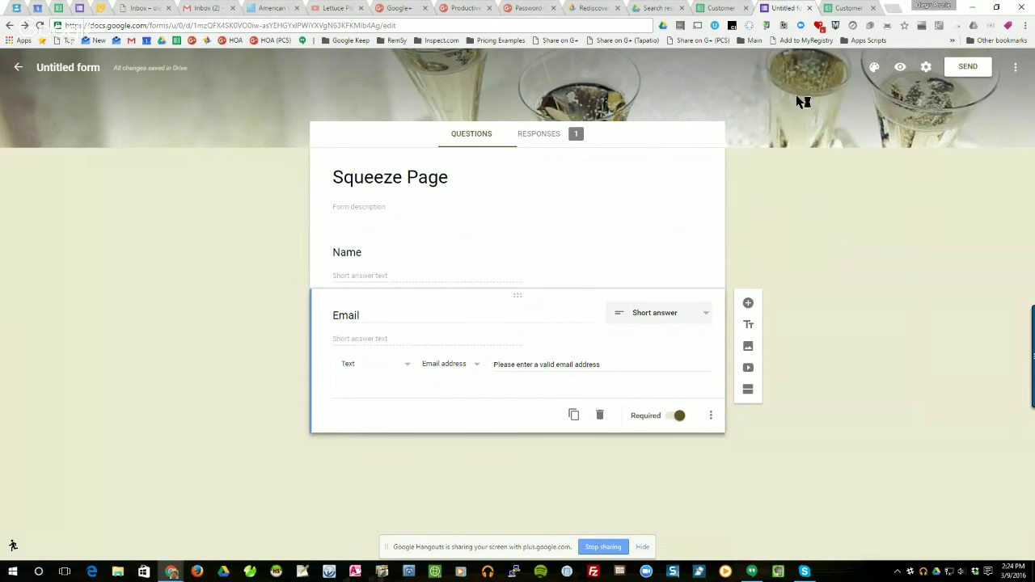
{"action": "left_click", "coordinate": [924, 68]}
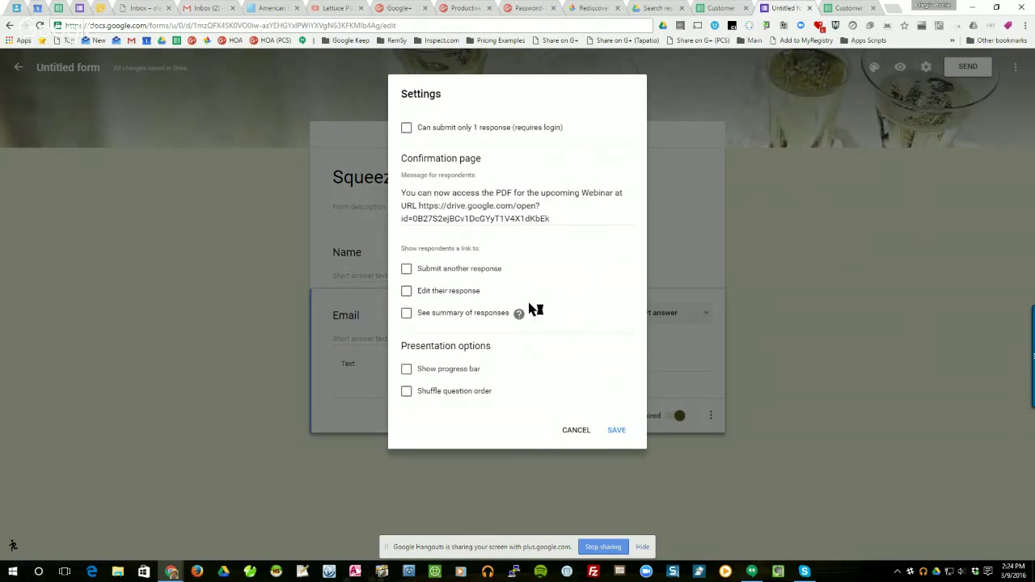
{"action": "left_click", "coordinate": [474, 208]}
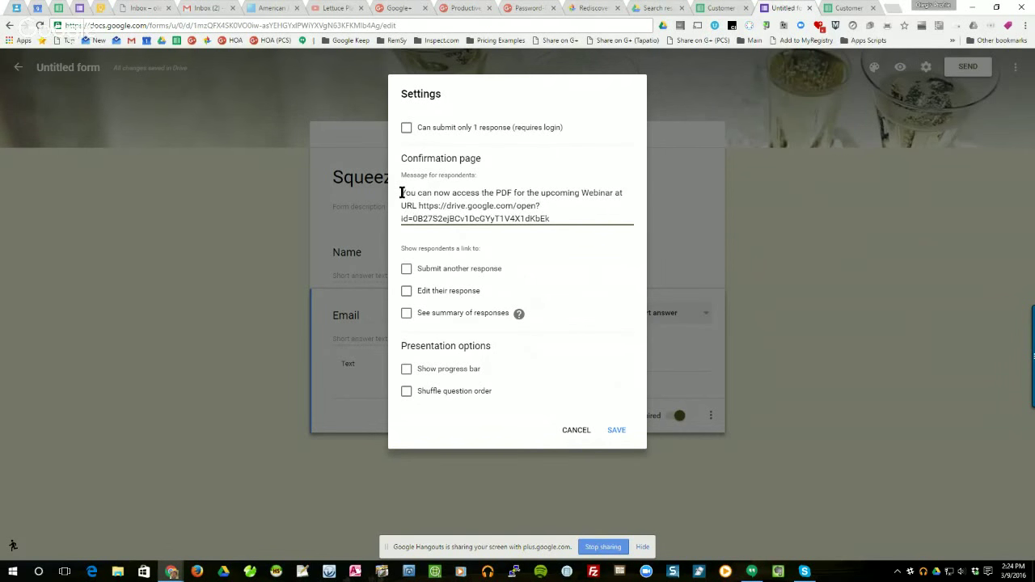
{"action": "left_click_drag", "start_coordinate": [402, 192], "coordinate": [577, 224]}
{"action": "key", "text": "BackSpace"}
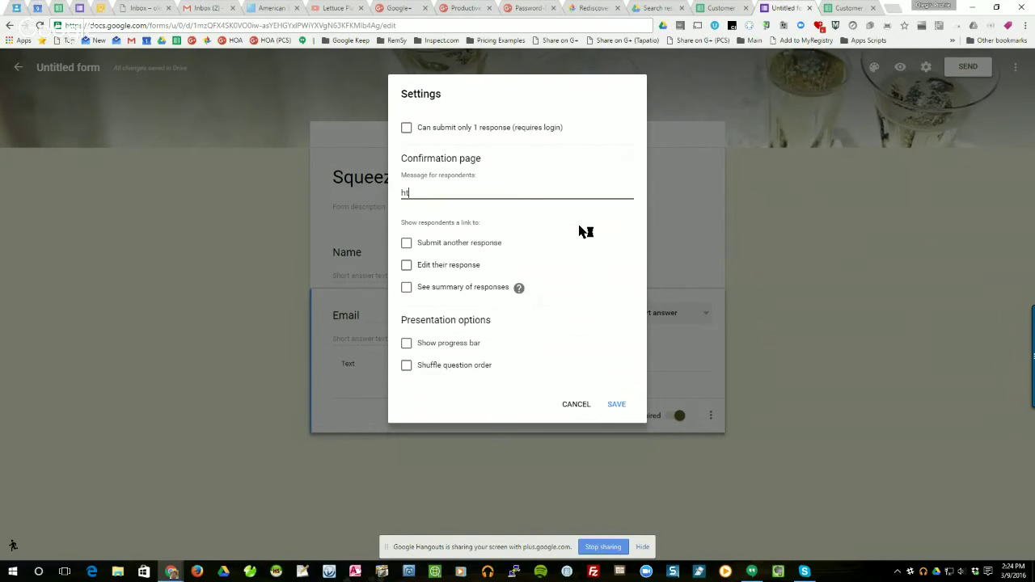
{"action": "type", "text": "Please"}
{"action": "type", "text": " proceed to"}
{"action": "type", "text": " PCS "}
{"action": "type", "text": "We"}
{"action": "key", "text": "BackSpace"}
{"action": "key", "text": "BackSpace"}
{"action": "key", "text": "BackSpace"}
{"action": "type", "text": "' page for Spe"}
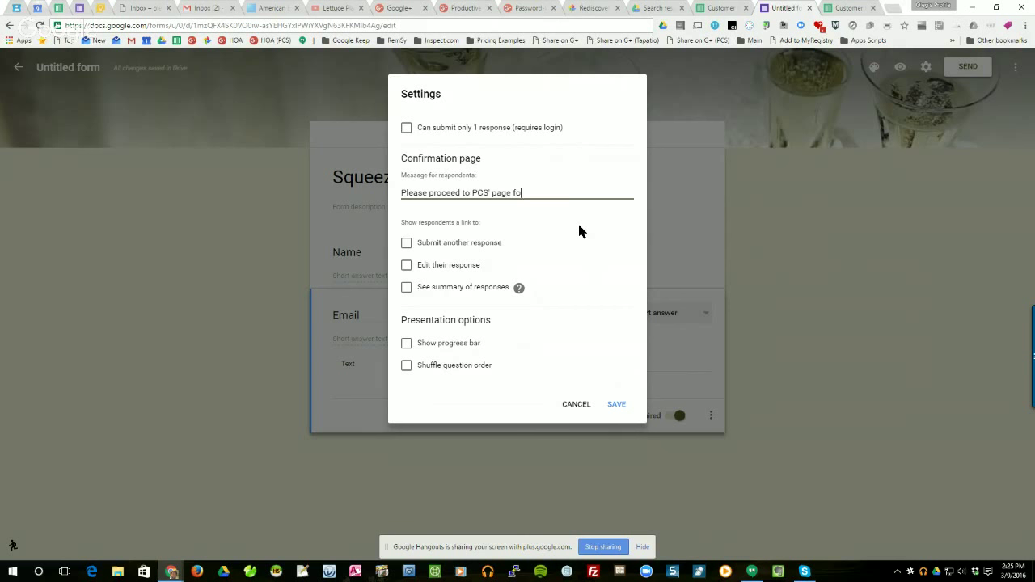
{"action": "key", "text": "BackSpace"}
{"action": "key", "text": "BackSpace"}
{"action": "type", "text": "PECzone via http://www"}
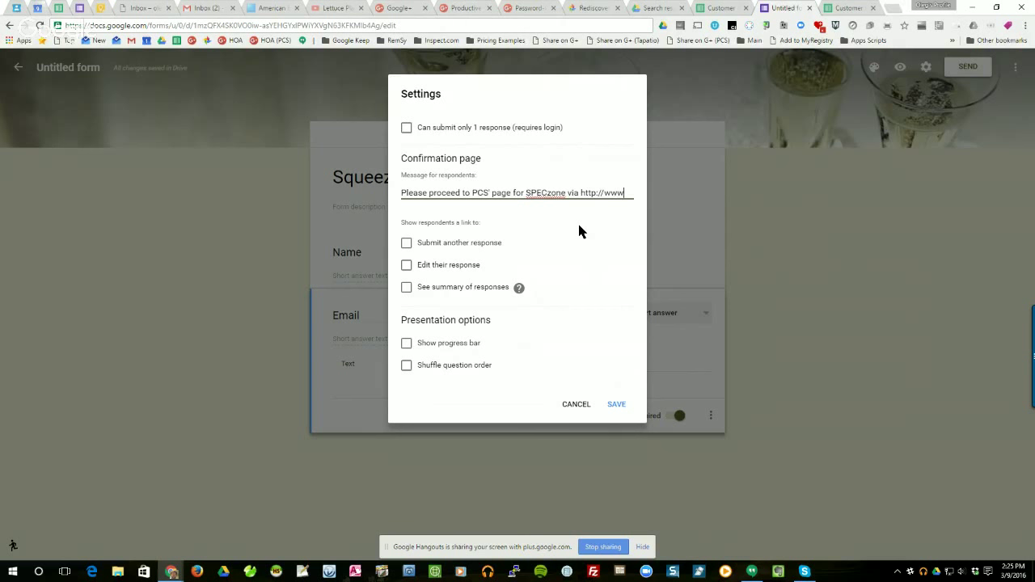
{"action": "type", "text": ".pcs-works.com/speci"}
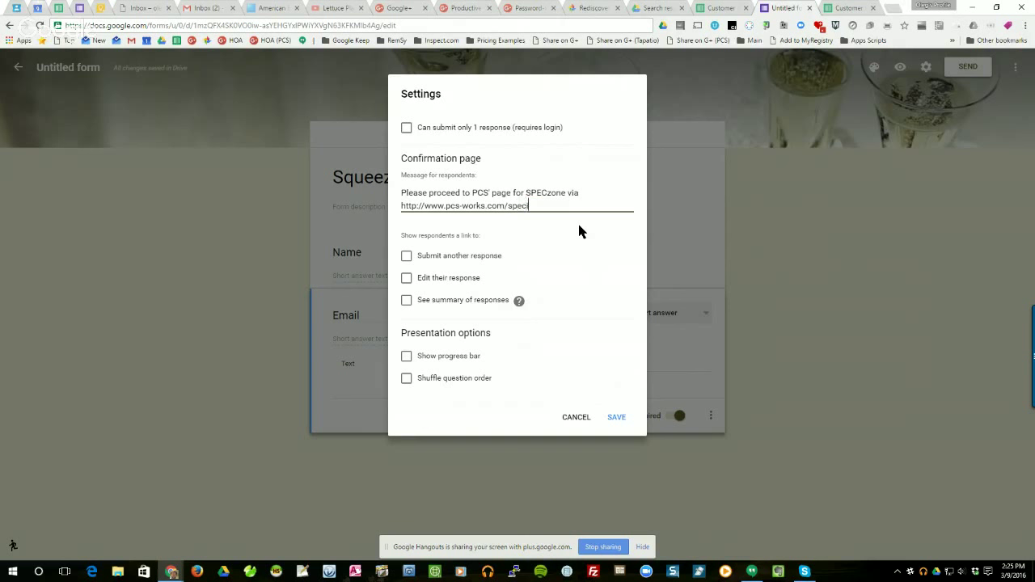
{"action": "key", "text": "BackSpace"}
{"action": "type", "text": "zone.php"}
Save the SPECzone message, then submit a test response with a name and email address.
{"action": "left_click", "coordinate": [615, 416]}
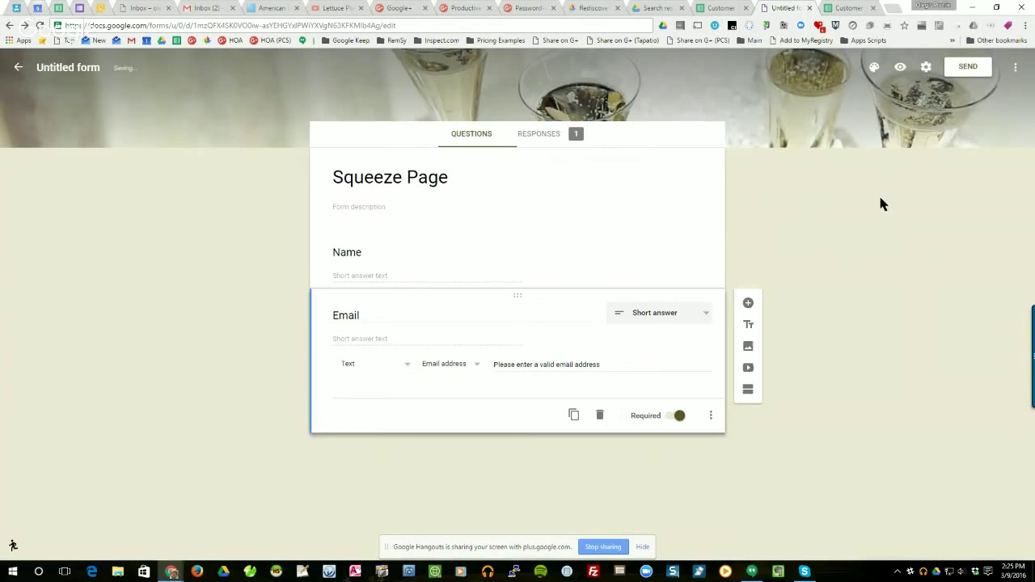
{"action": "left_click", "coordinate": [900, 66]}
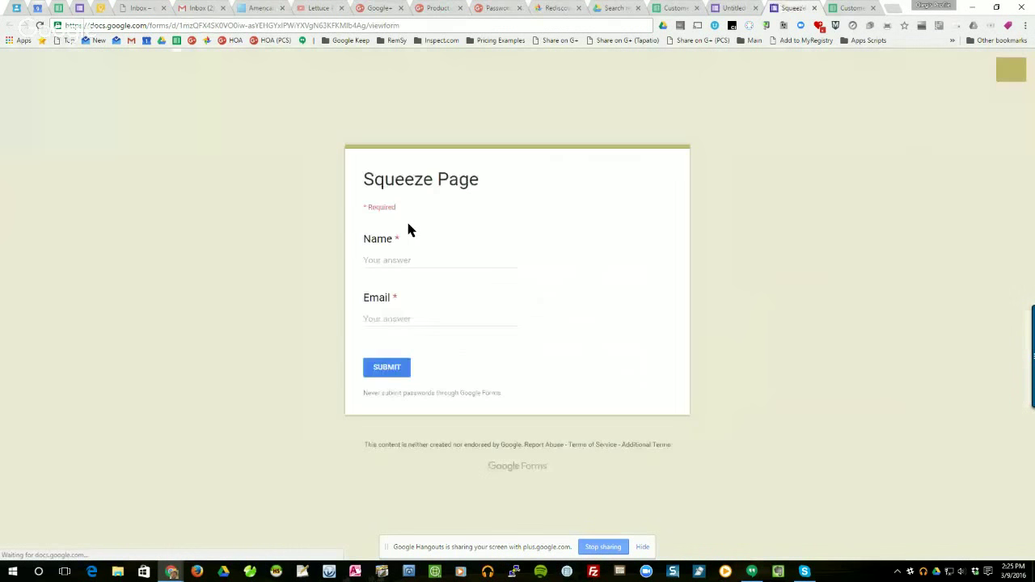
{"action": "left_click", "coordinate": [377, 261]}
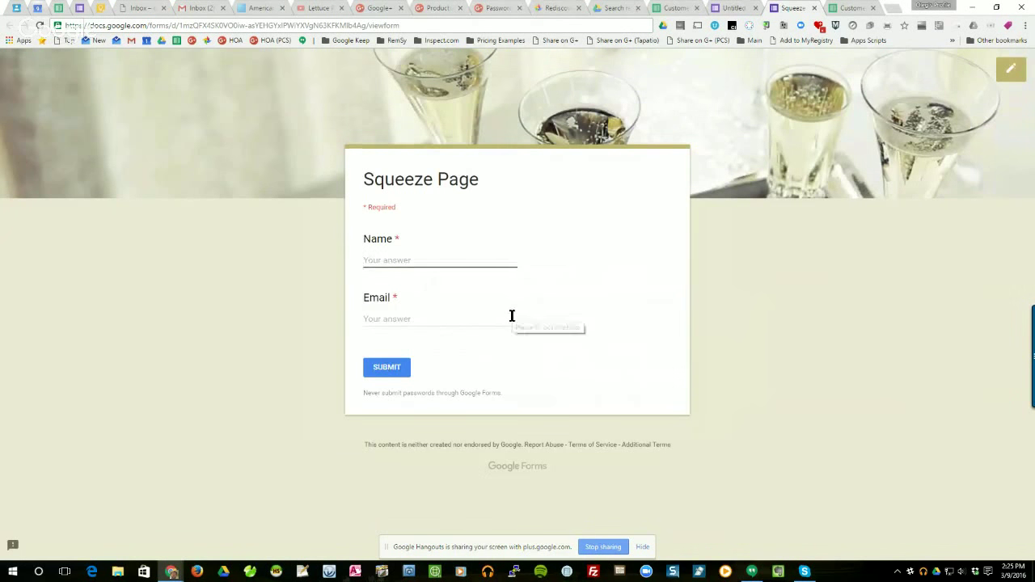
{"action": "type", "text": "Ben"}
{"action": "left_click", "coordinate": [512, 316]}
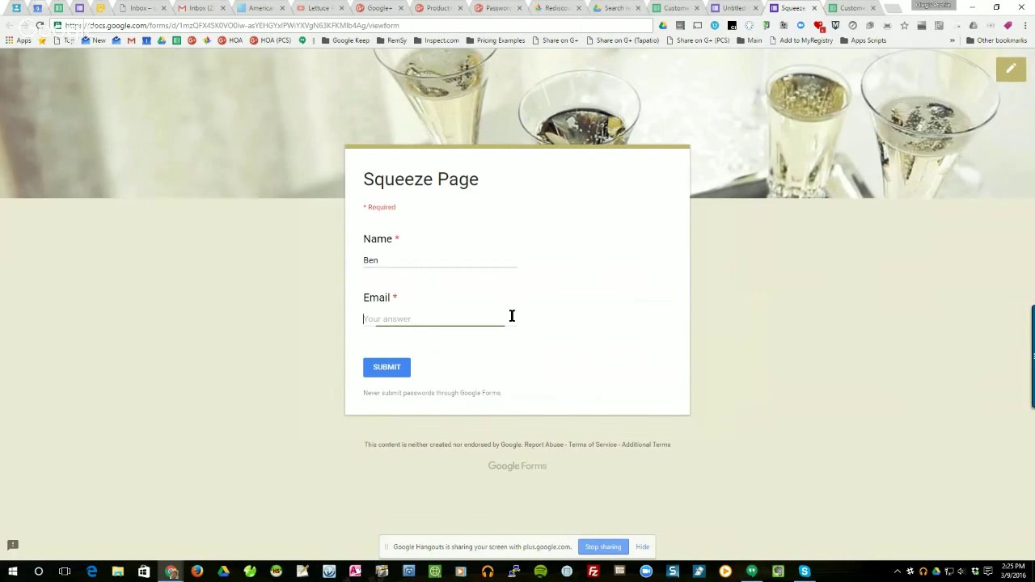
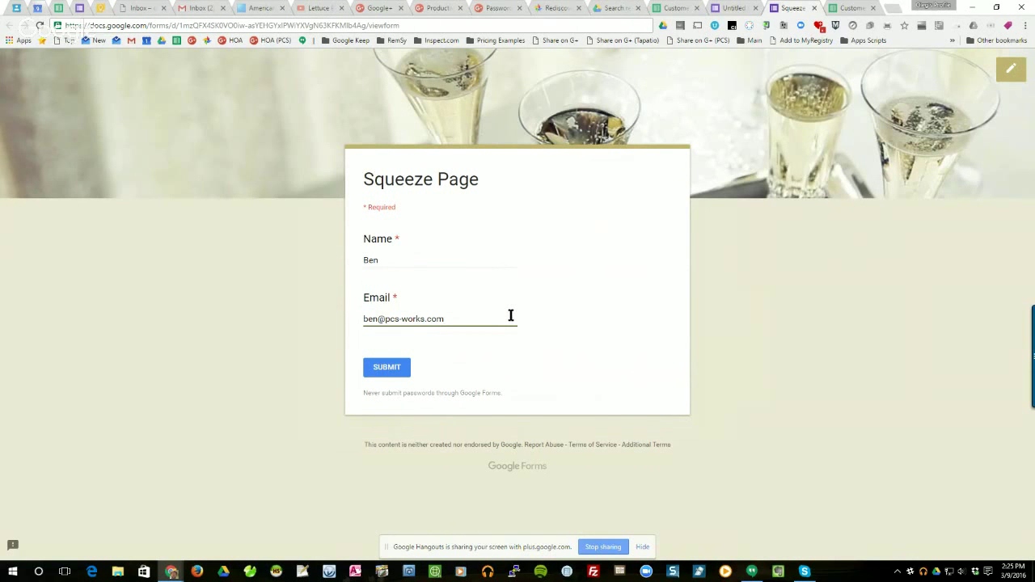
{"action": "left_click", "coordinate": [388, 370]}
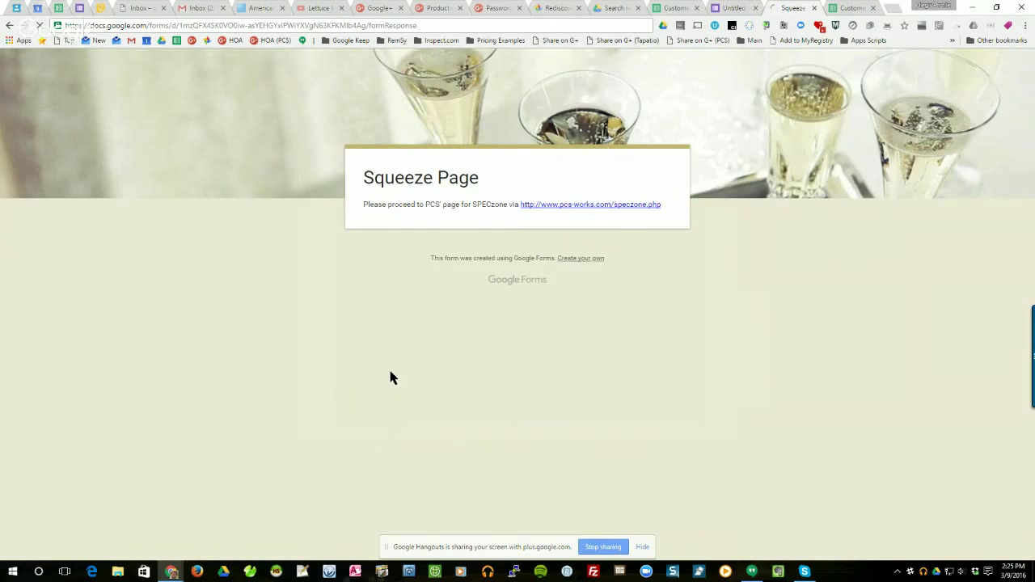
Follow the link to pcs-works.com/speczone.php and scroll through the SPECzone page.
{"action": "left_click", "coordinate": [585, 207]}
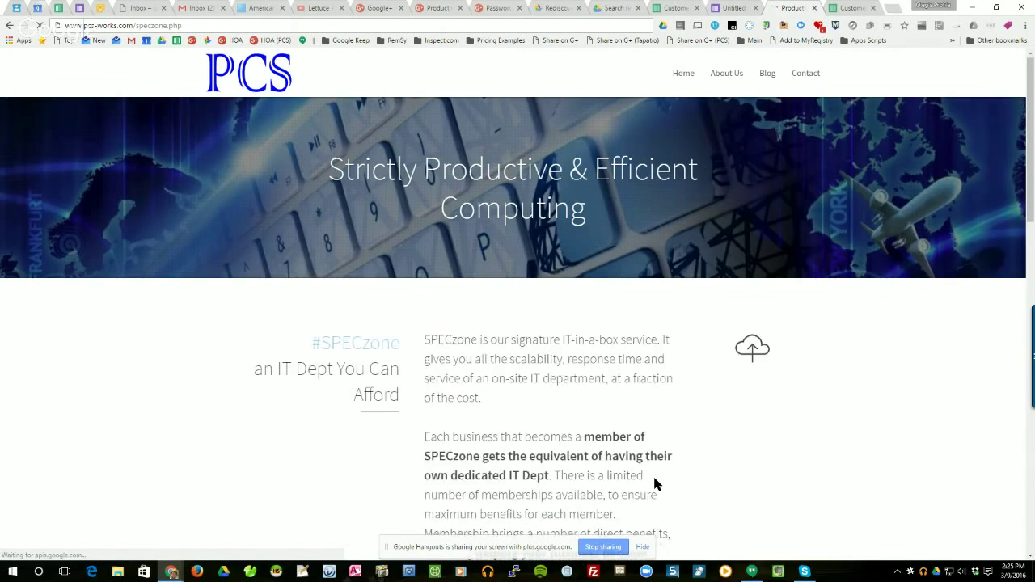
{"action": "scroll", "coordinate": [667, 473], "scroll_direction": "down", "scroll_amount": 7}
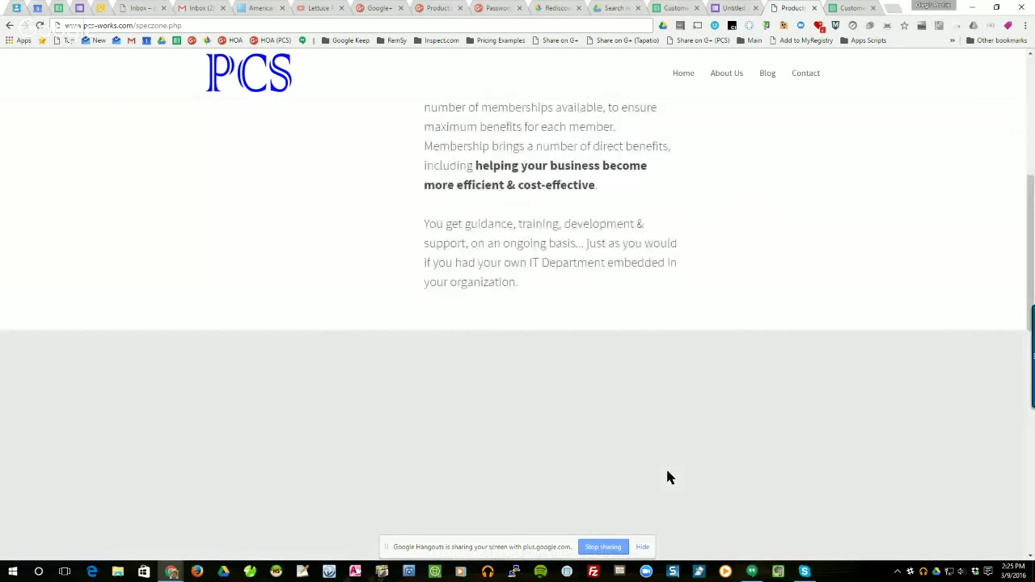
{"action": "scroll", "coordinate": [667, 477], "scroll_direction": "up", "scroll_amount": 7}
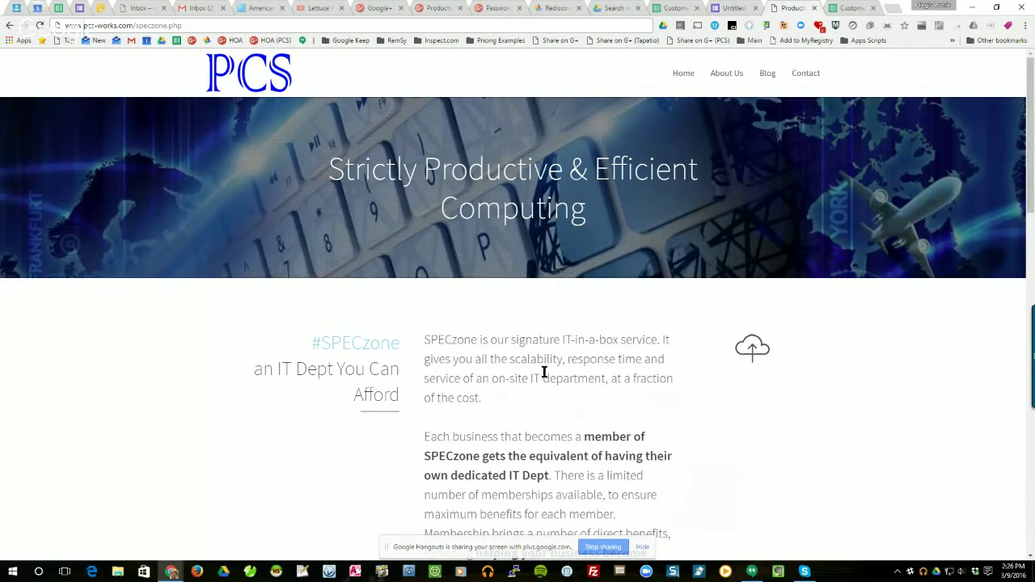
{"action": "scroll", "coordinate": [544, 372], "scroll_direction": "down", "scroll_amount": 3}
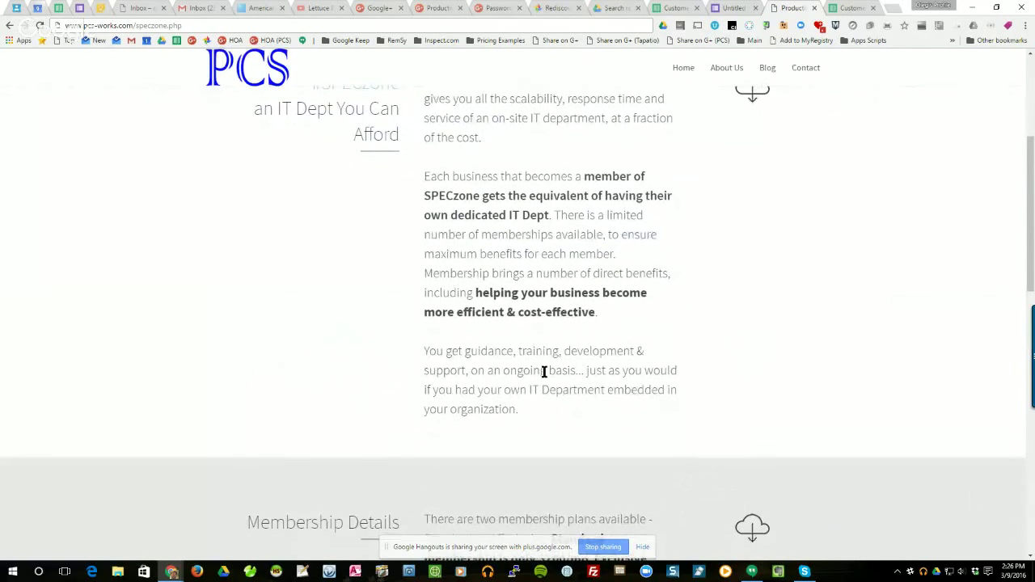
{"action": "scroll", "coordinate": [544, 371], "scroll_direction": "down", "scroll_amount": 8}
{"action": "scroll", "coordinate": [544, 372], "scroll_direction": "up", "scroll_amount": 10}
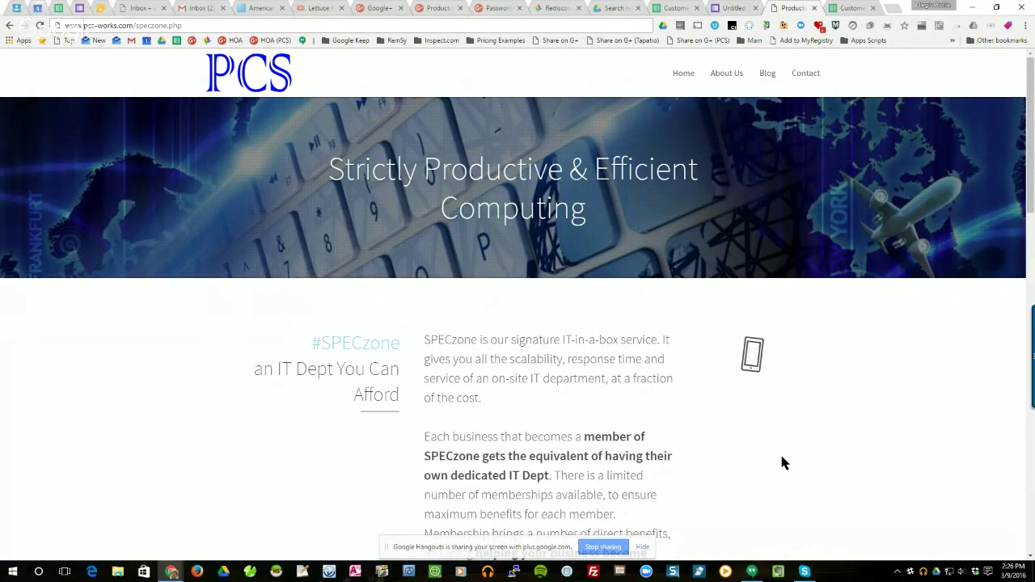
{"action": "scroll", "coordinate": [782, 463], "scroll_direction": "down", "scroll_amount": 1}
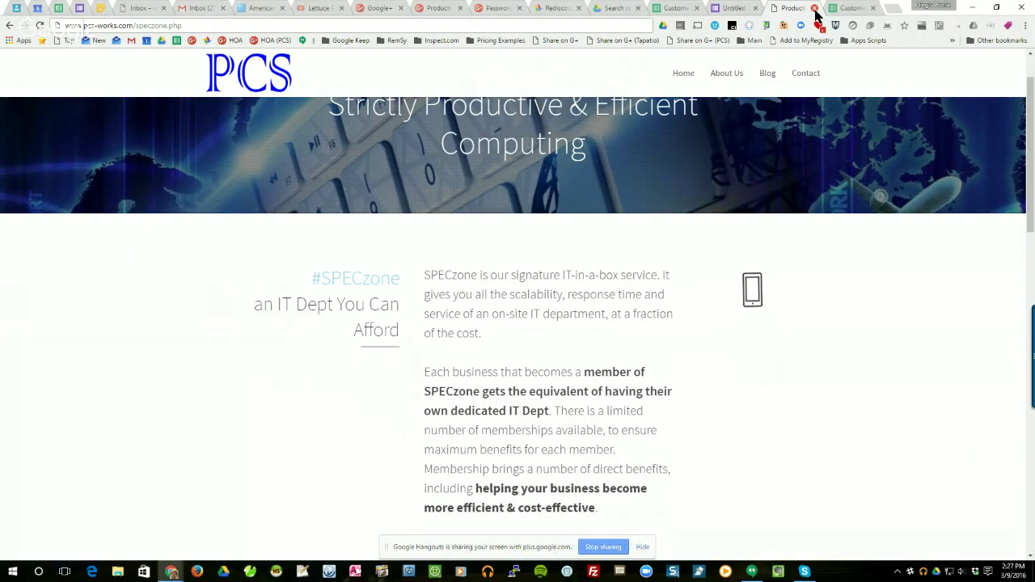
Close the SPECzone page, returning to the Squeeze Page editor, and open a blank Chrome tab.
{"action": "left_click", "coordinate": [815, 8]}
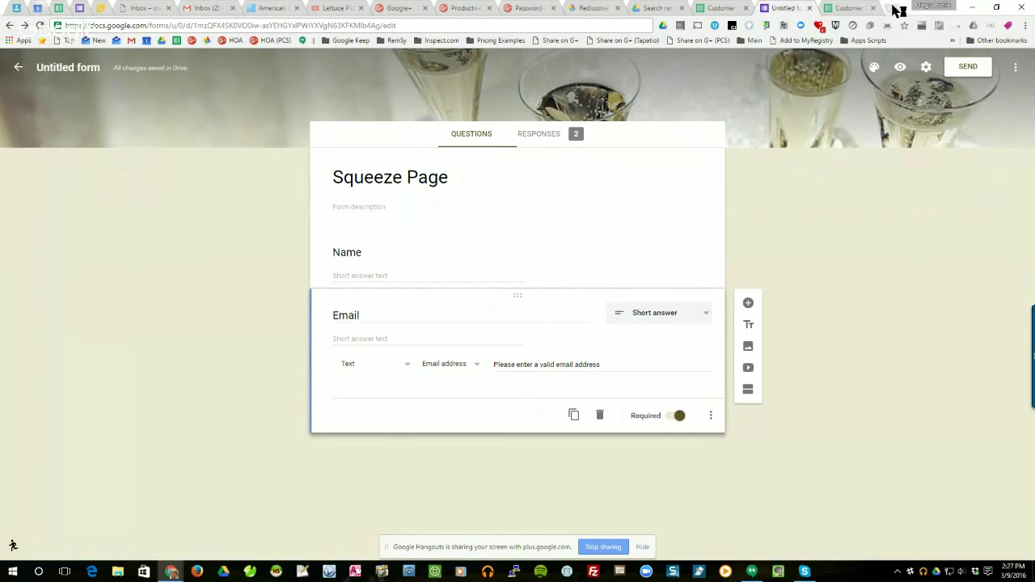
{"action": "left_click", "coordinate": [895, 8]}
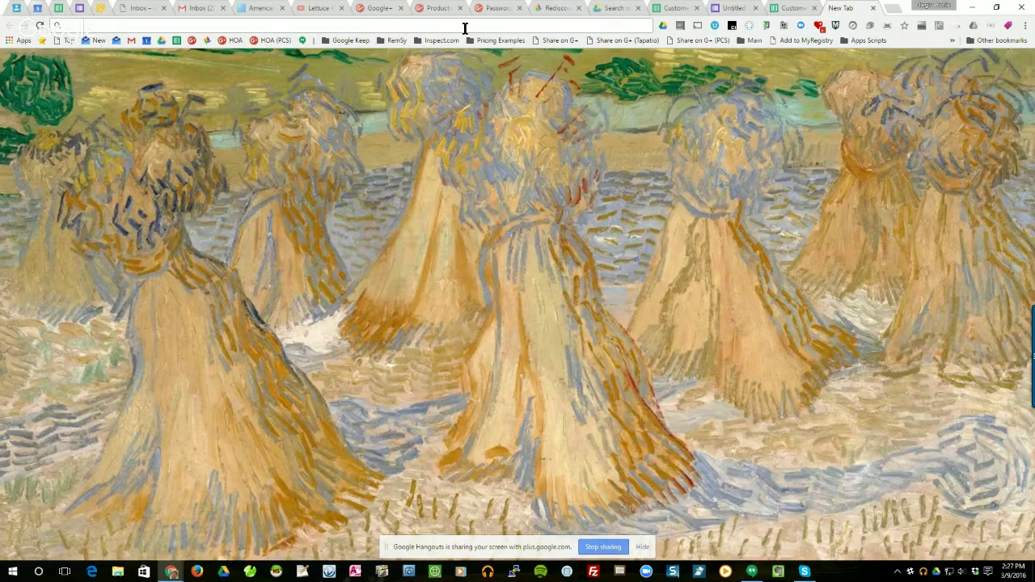
Search Google for 'google classroom tutorials' and scroll through the results.
{"action": "type", "text": "google c"}
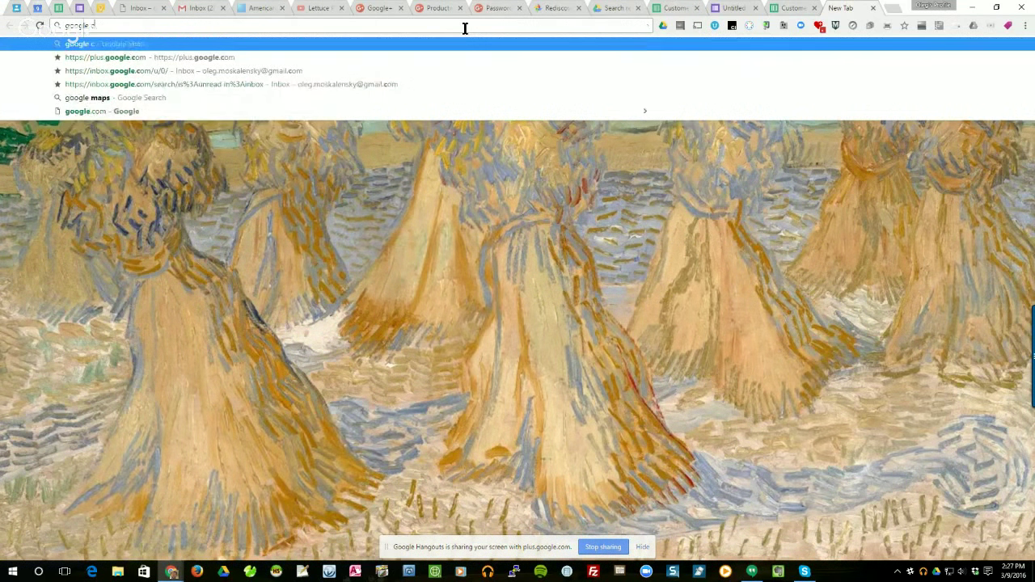
{"action": "type", "text": "lassroom tuo"}
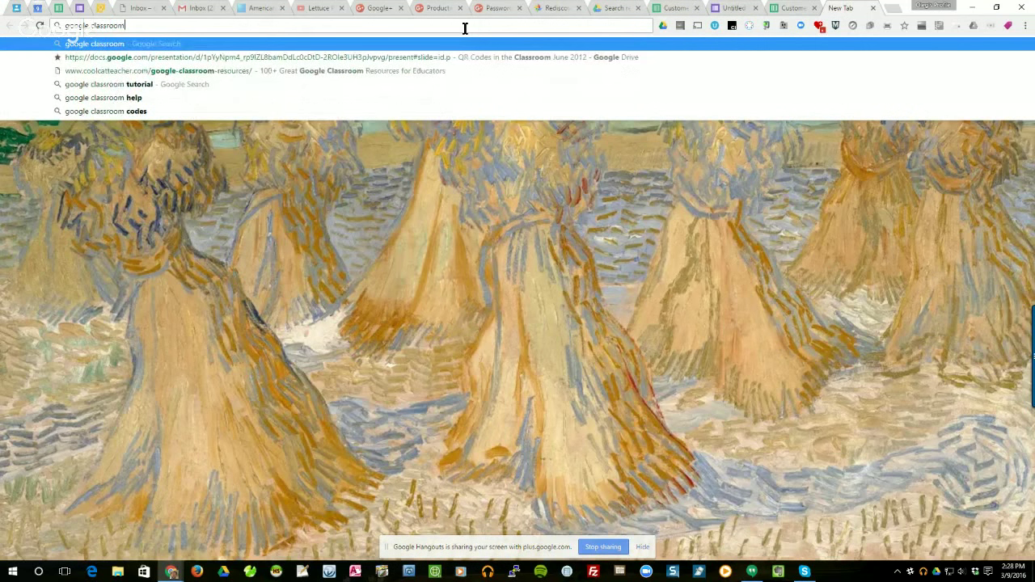
{"action": "key", "text": "BackSpace"}
{"action": "key", "text": "BackSpace"}
{"action": "type", "text": "utorials"}
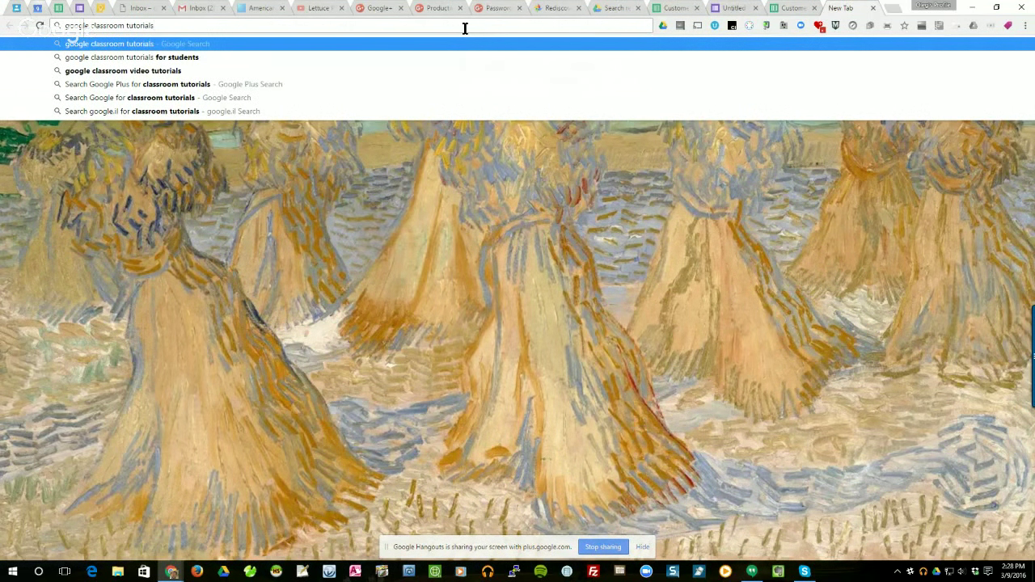
{"action": "key", "text": "Return"}
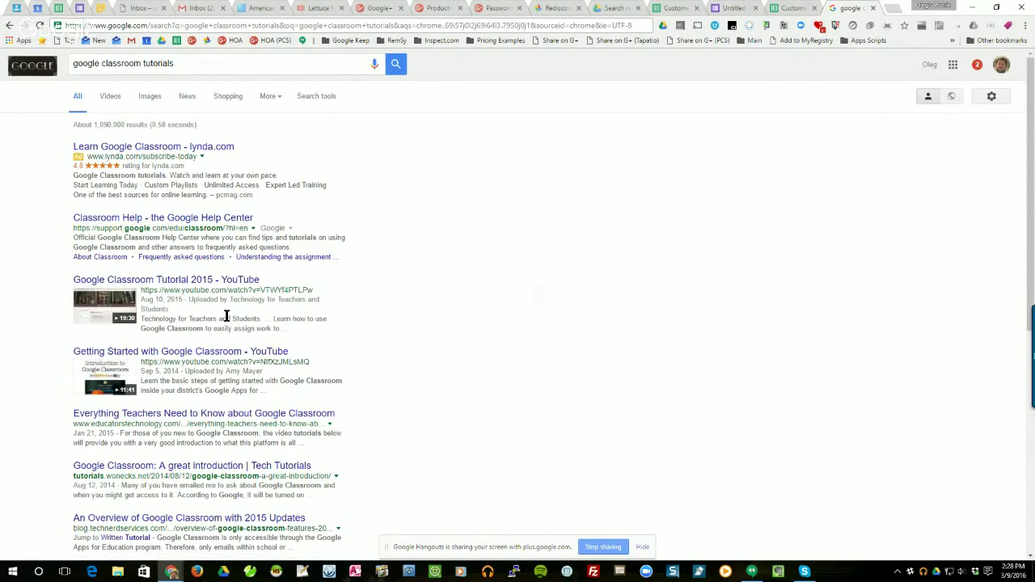
{"action": "left_click", "coordinate": [257, 371]}
{"action": "scroll", "coordinate": [446, 412], "scroll_direction": "down", "scroll_amount": 1}
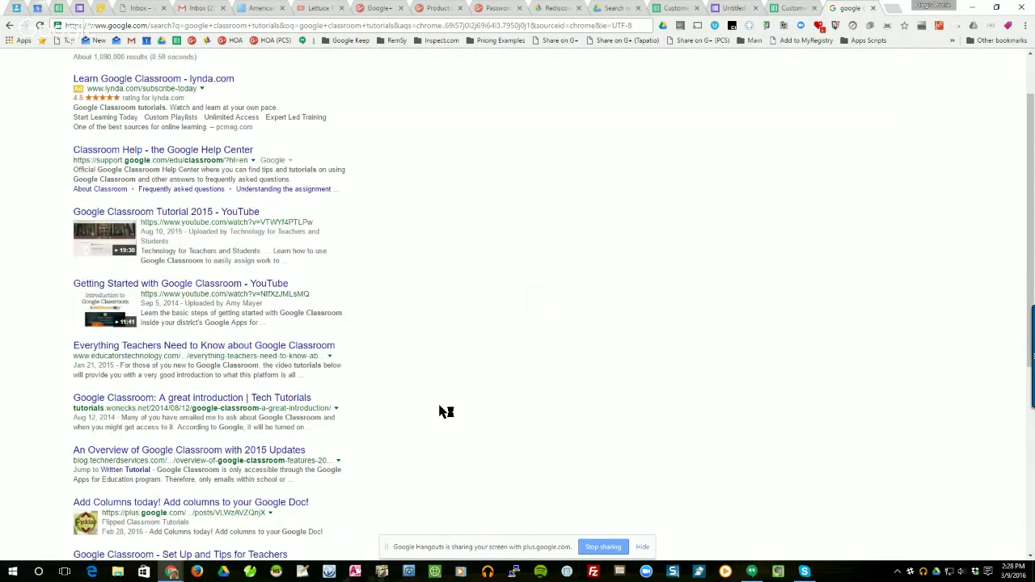
{"action": "scroll", "coordinate": [445, 411], "scroll_direction": "down", "scroll_amount": 1}
{"action": "scroll", "coordinate": [445, 411], "scroll_direction": "down", "scroll_amount": 1}
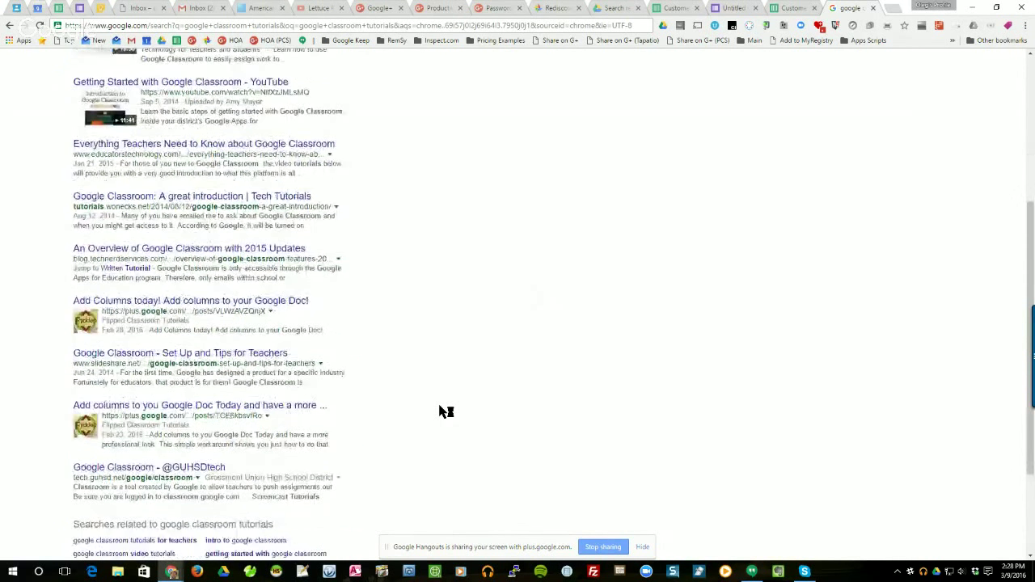
{"action": "scroll", "coordinate": [446, 412], "scroll_direction": "up", "scroll_amount": 3}
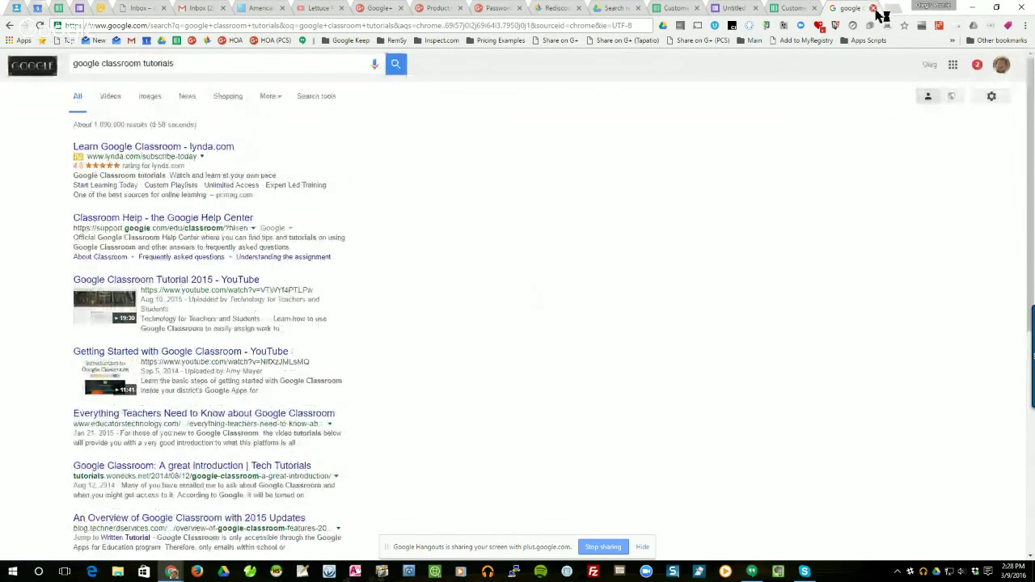
Close the Google search results tab and switch to the 'Untitled form' tab.
{"action": "left_click", "coordinate": [875, 9]}
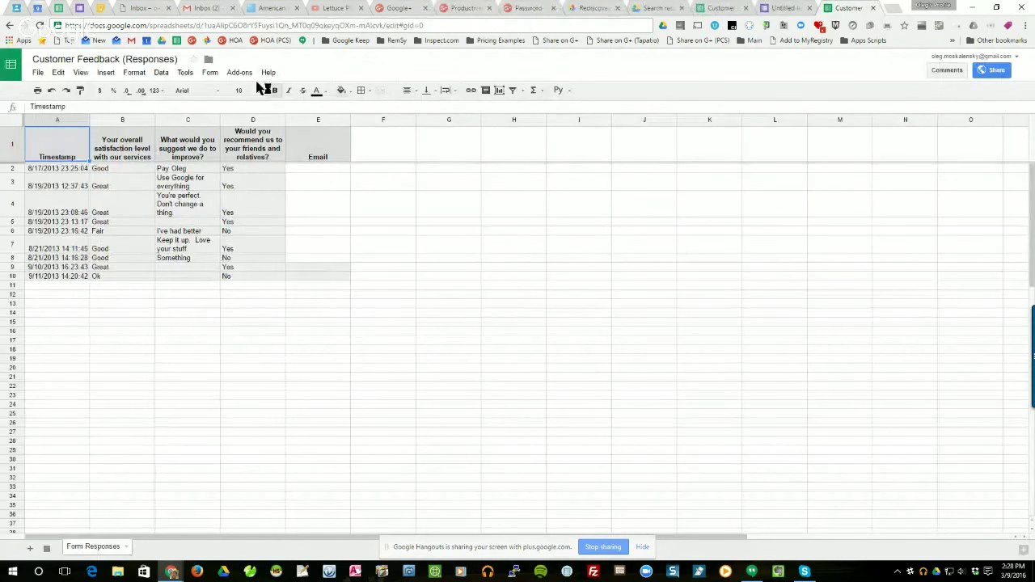
{"action": "left_click", "coordinate": [789, 9]}
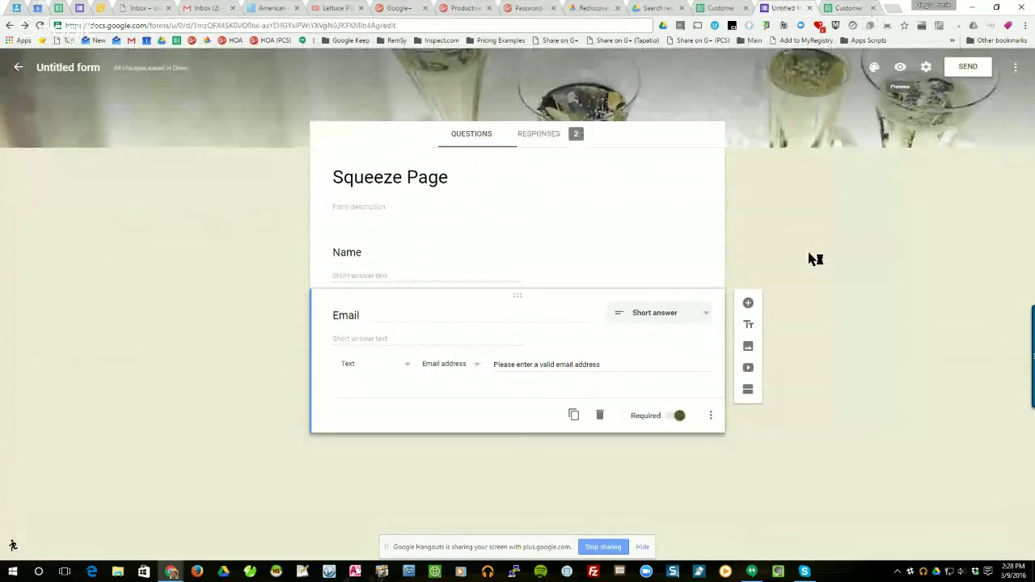